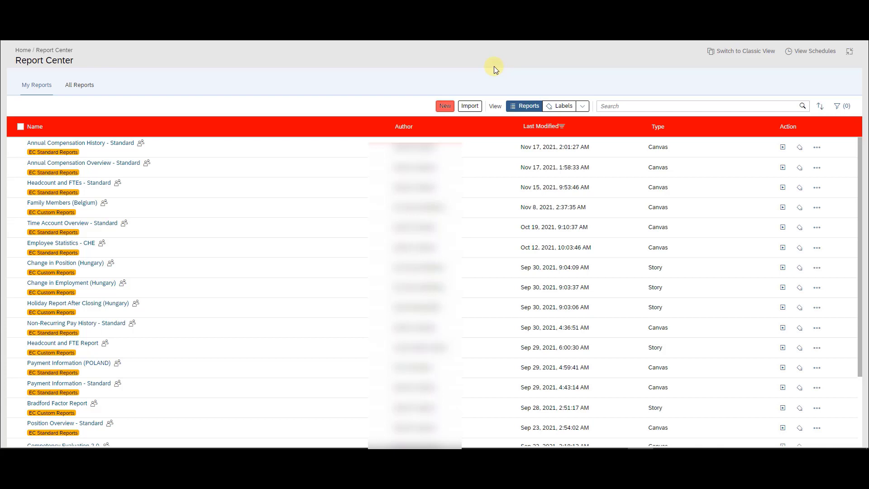
Start a report import from the Content Store and search its stories for "Head"
left_click(470, 106)
left_click(471, 108)
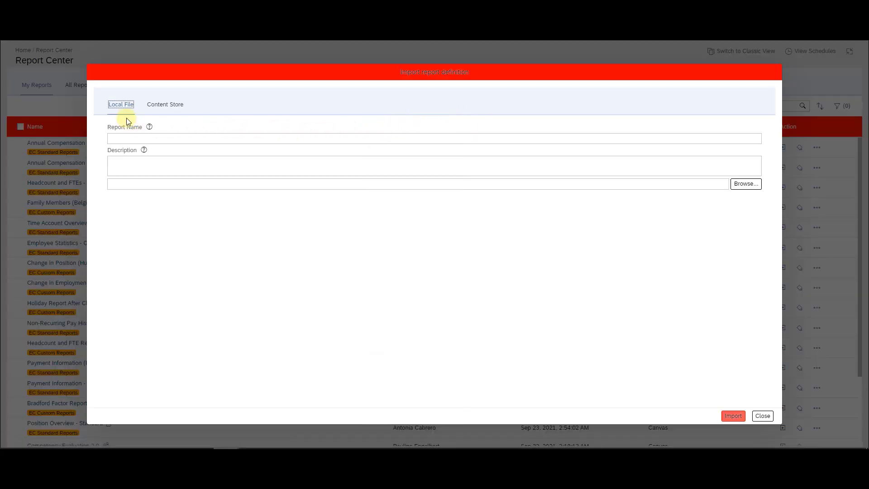
left_click(165, 105)
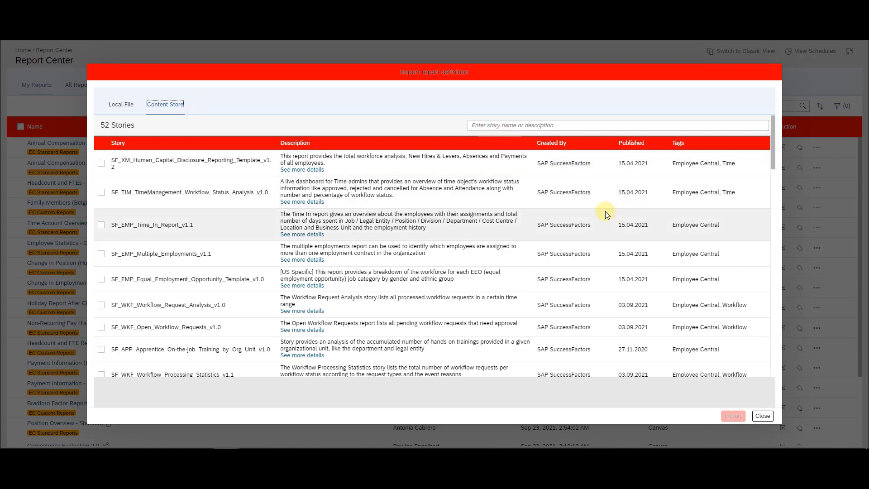
scroll(587, 204, "down", 3)
scroll(588, 203, "down", 10)
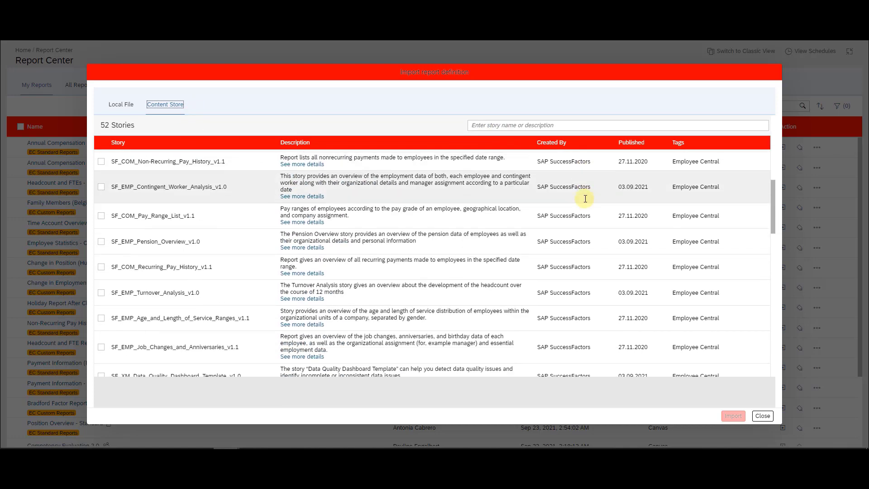
scroll(666, 229, "down", 5)
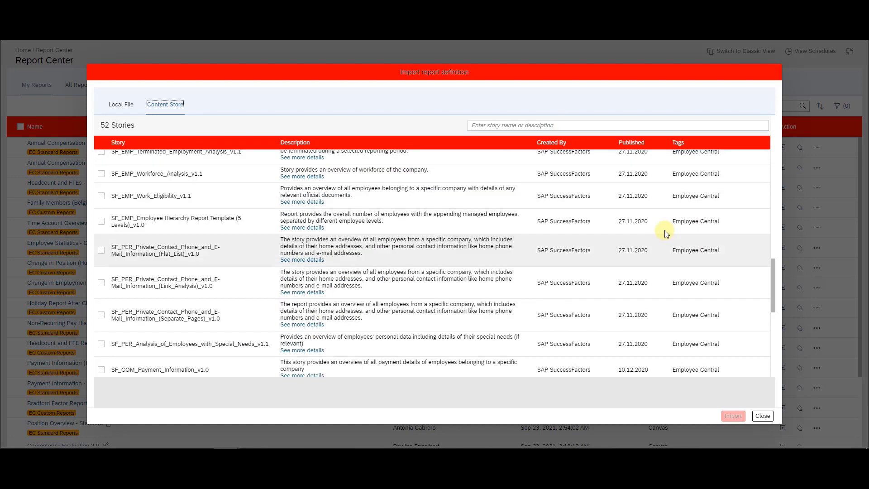
left_click(536, 125)
type("Head")
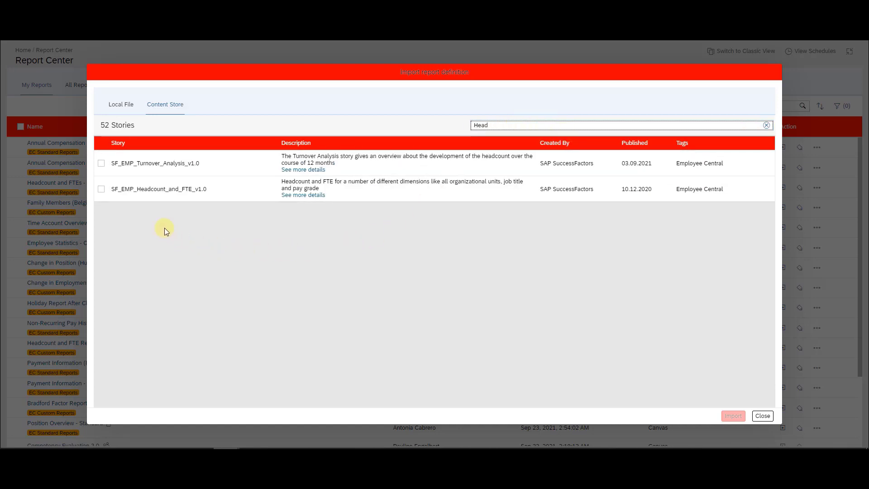
Review the details of the SF_EMP_Headcount_and_FTE_v1.0 story and import it, accepting the template disclaimer
left_click(101, 189)
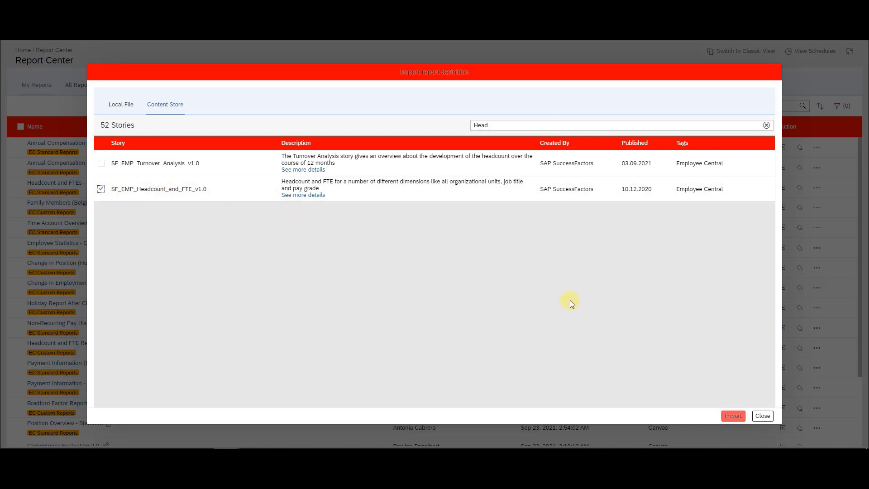
left_click(307, 196)
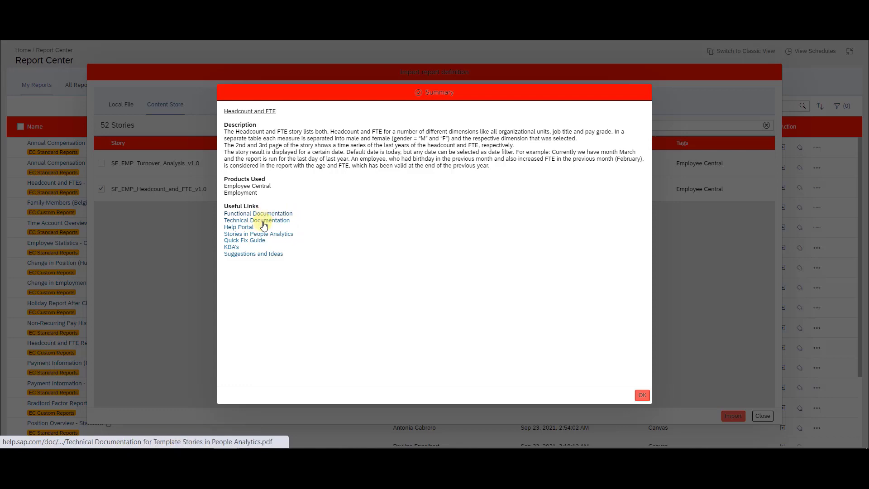
left_click(643, 395)
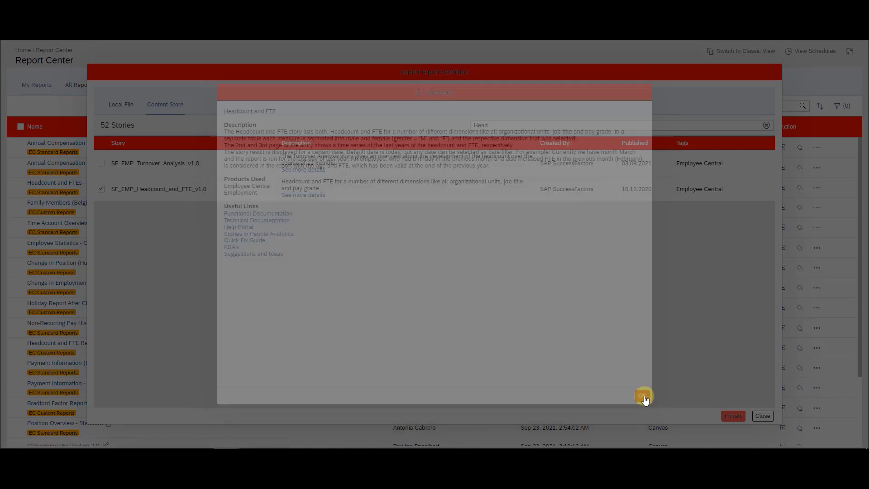
left_click(734, 416)
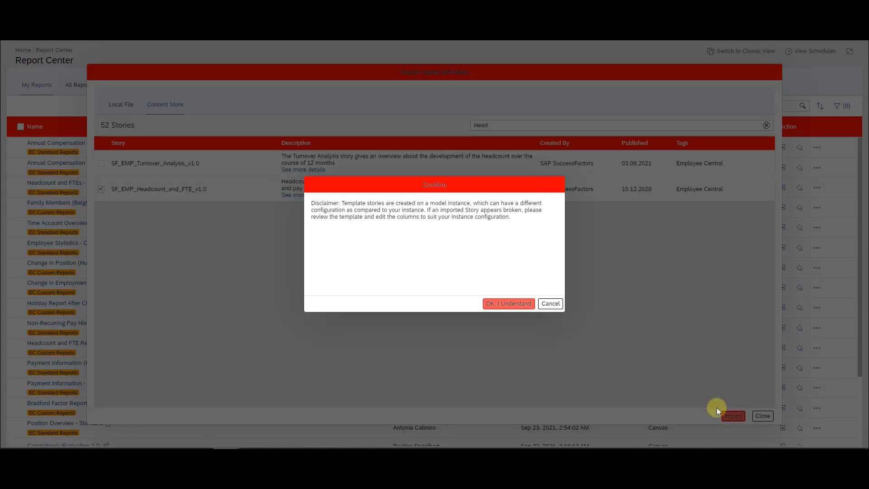
left_click(508, 304)
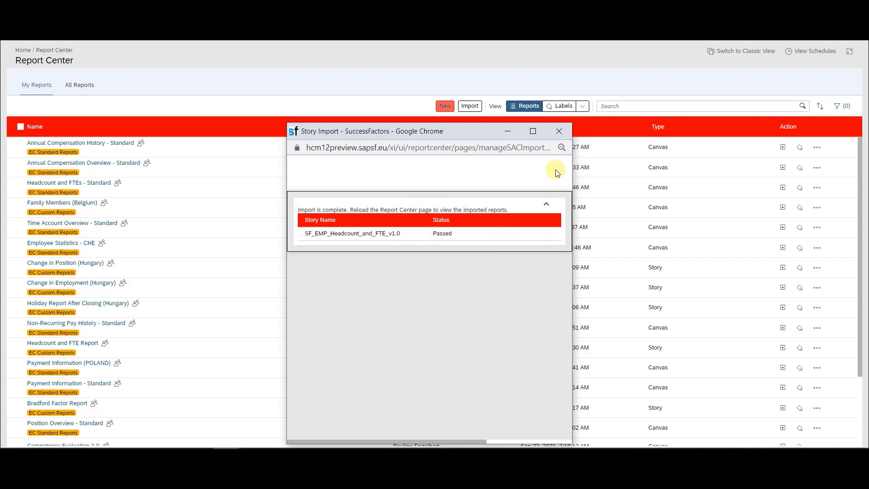
left_click(560, 131)
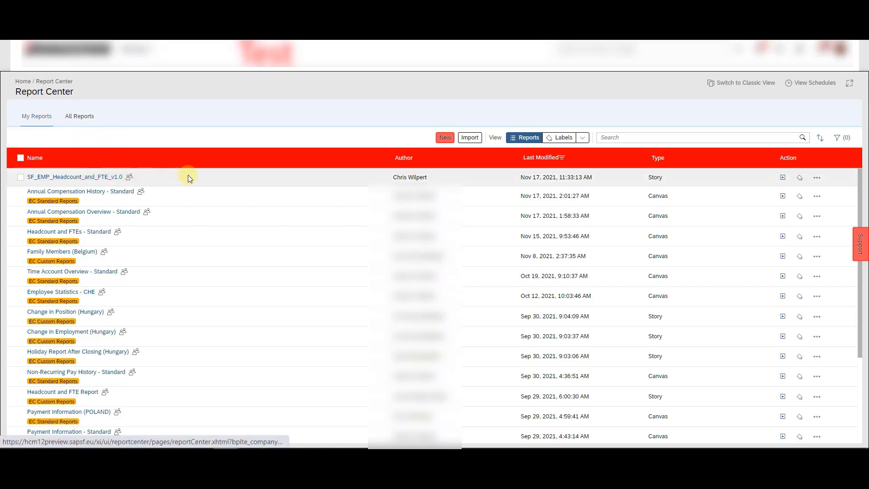
Open the imported SF_EMP_Headcount_and_FTE_v1.0 story in edit mode and edit its Job Information data source
left_click(79, 178)
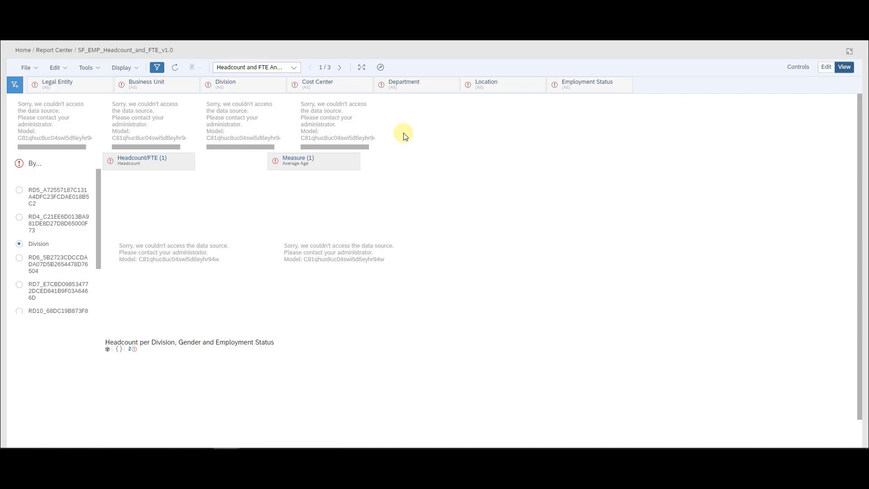
left_click(827, 72)
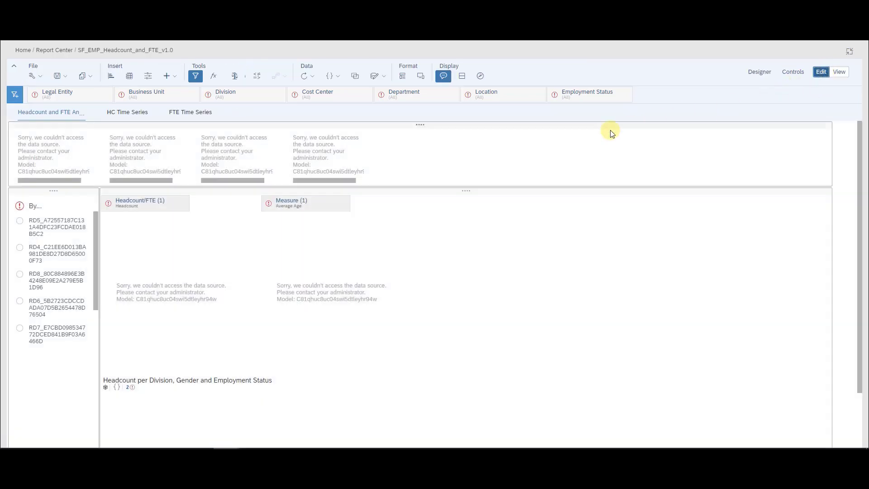
left_click(377, 76)
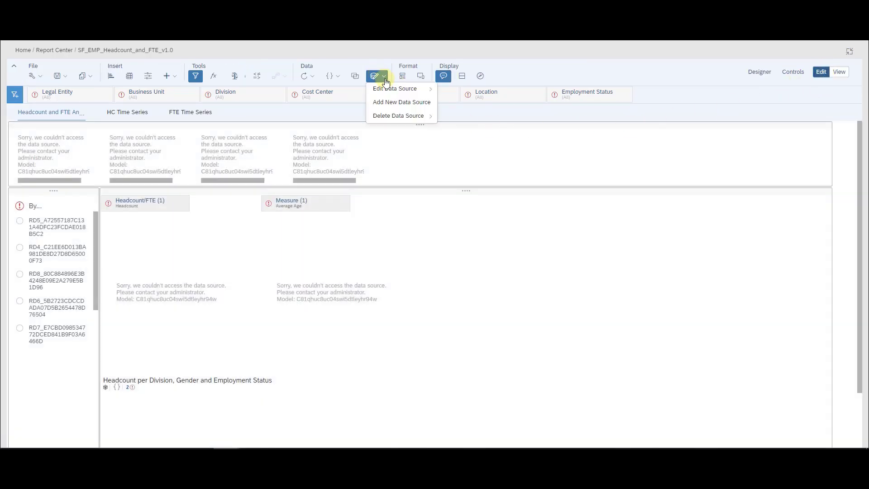
mouse_move(403, 90)
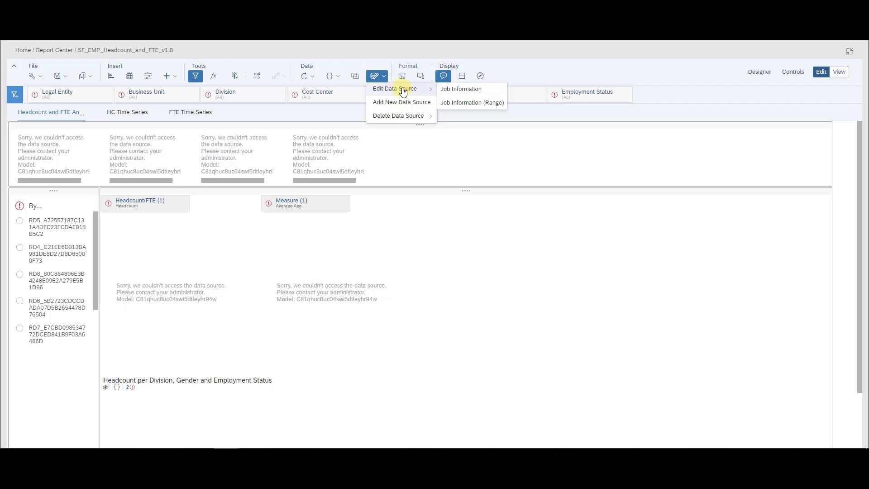
left_click(454, 88)
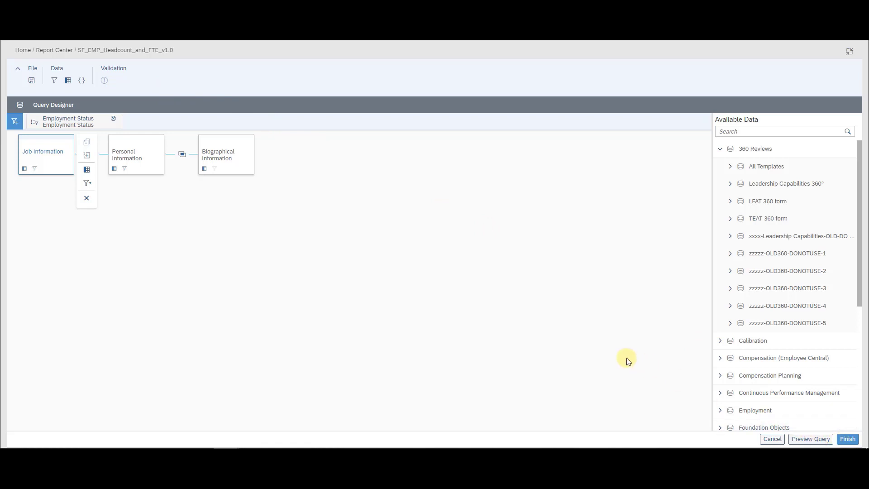
Preview the query and examine the validation findings listed for Job Information
left_click(800, 439)
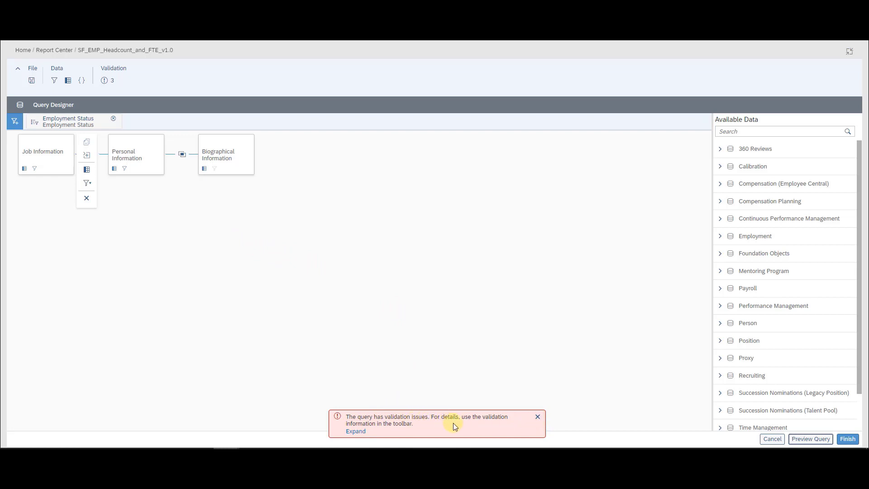
left_click(539, 416)
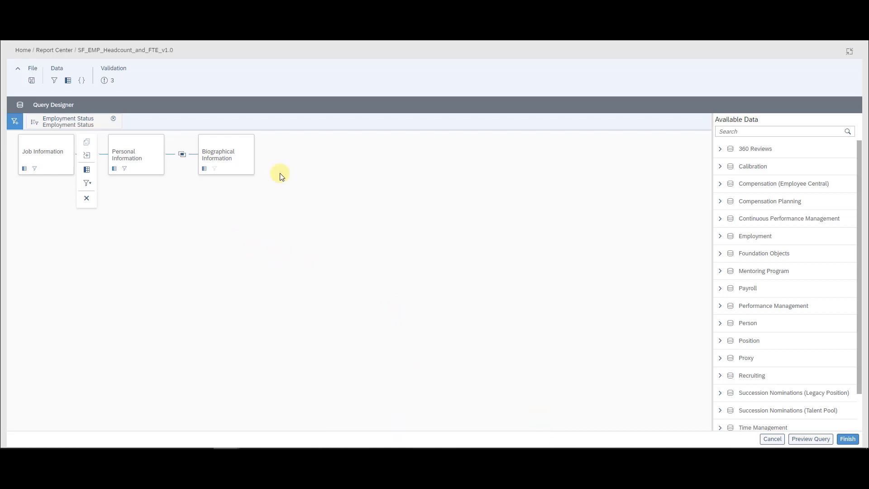
left_click(108, 84)
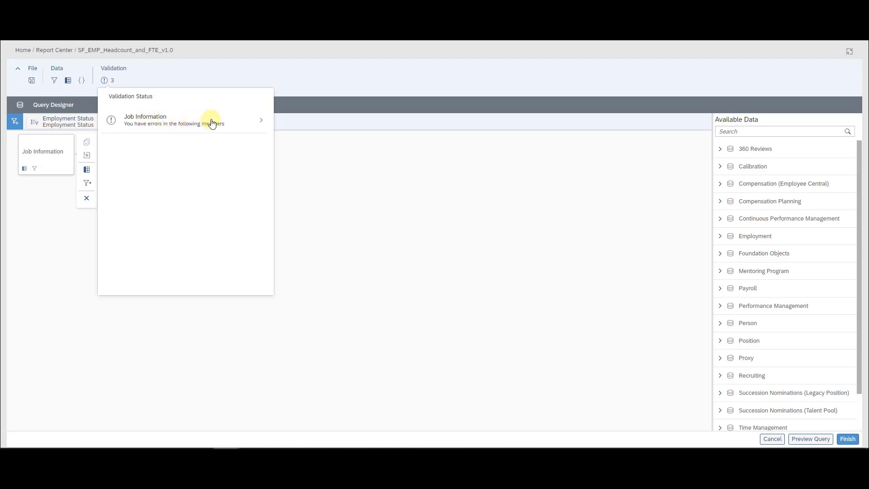
left_click(239, 120)
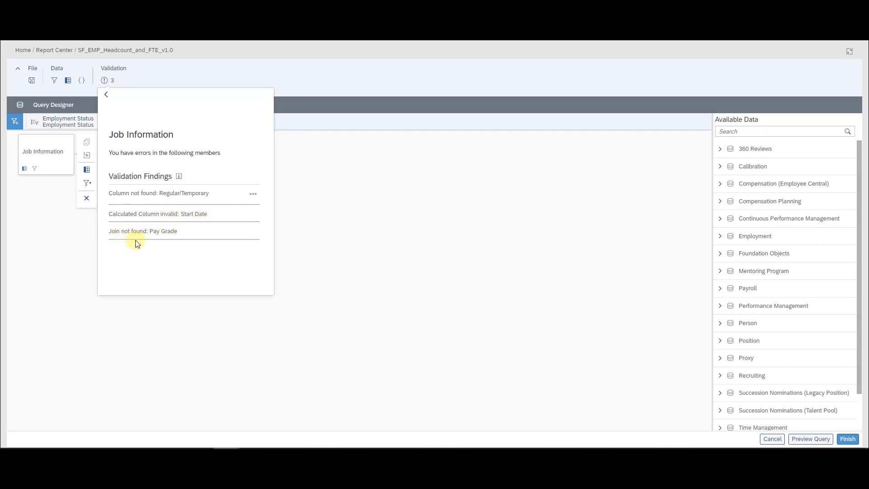
Replace the missing Regular/Temporary column in the validation findings with the available column Employment Type
left_click(253, 195)
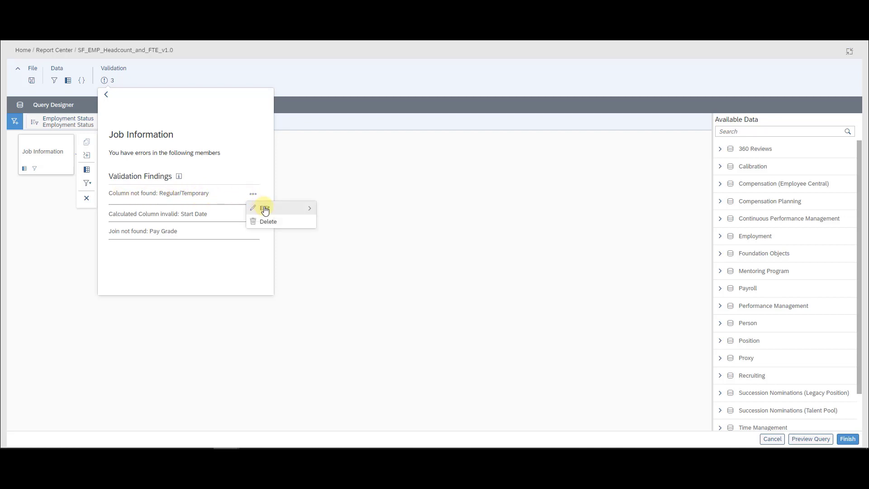
left_click(292, 212)
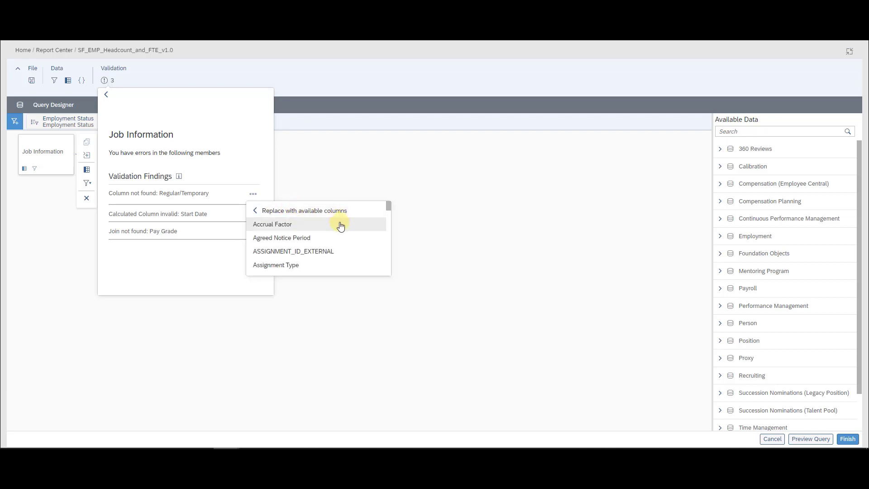
scroll(339, 231, "down", 1)
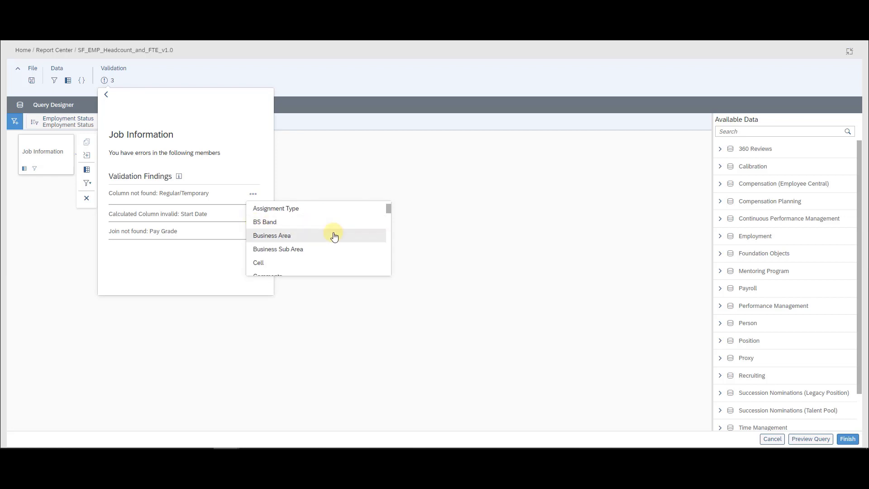
scroll(344, 238, "down", 3)
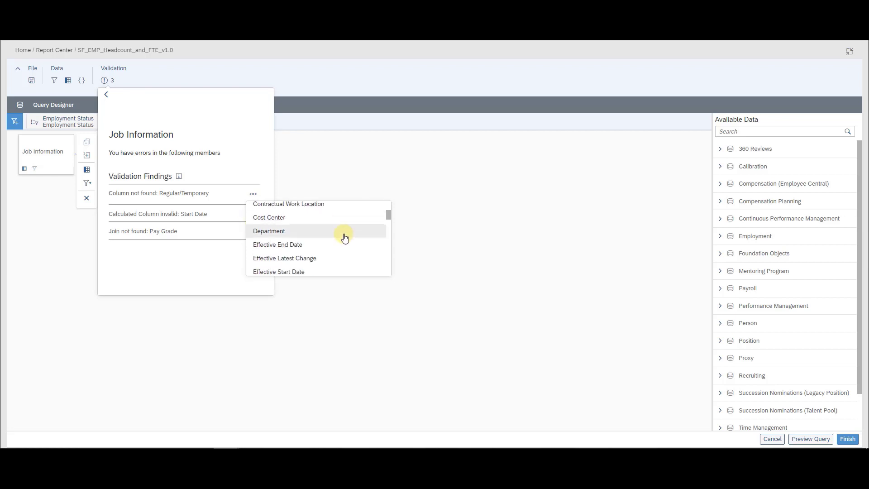
scroll(345, 234, "down", 3)
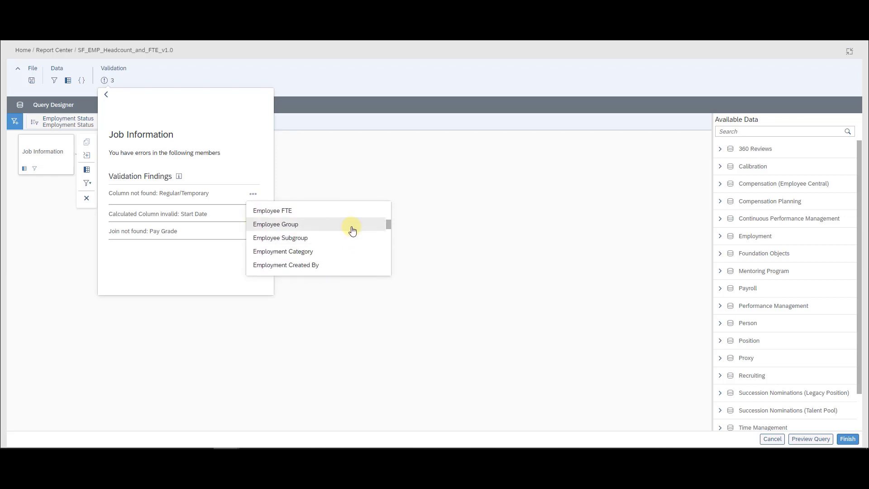
scroll(351, 234, "down", 4)
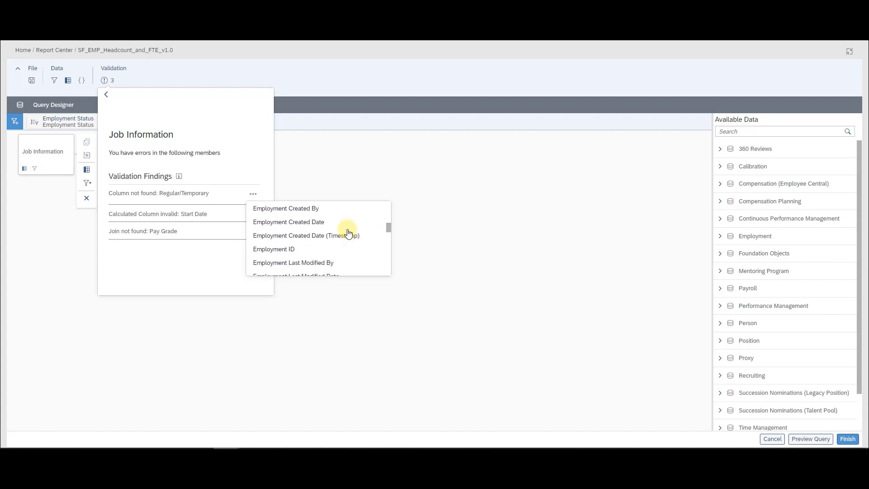
scroll(347, 233, "up", 2)
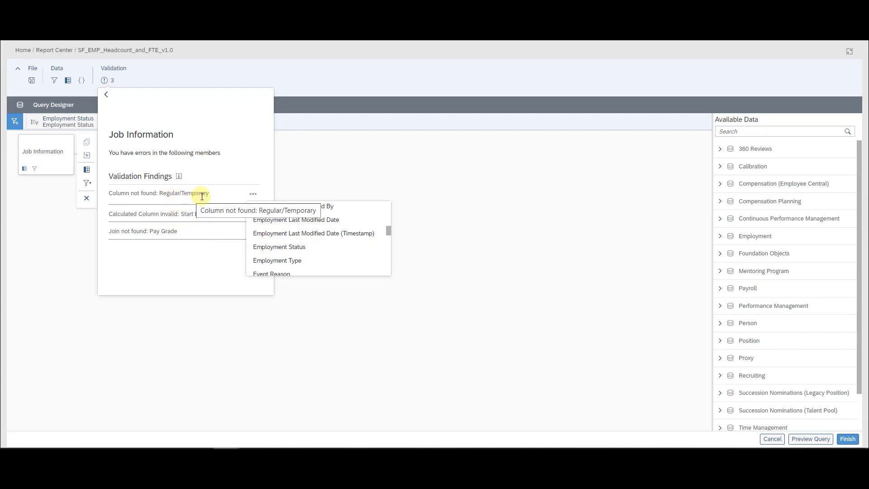
left_click(303, 262)
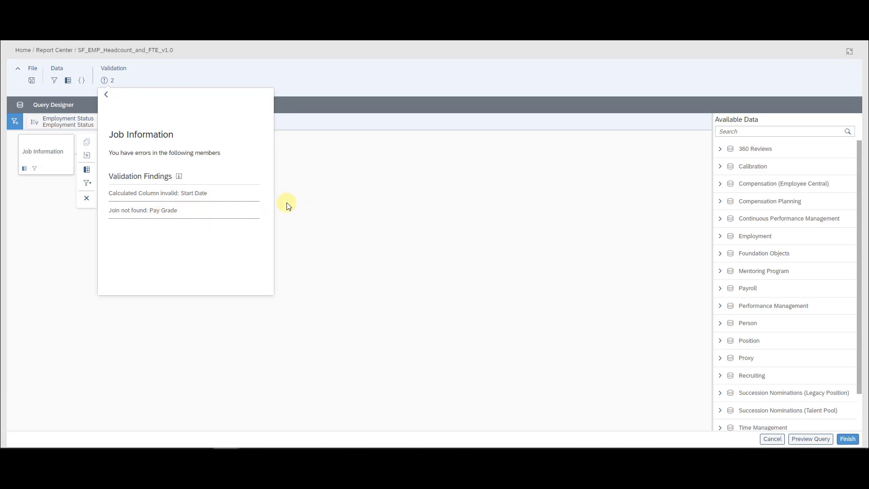
Delete the Pay Grade column from the query's selected columns in the column overview
left_click(106, 80)
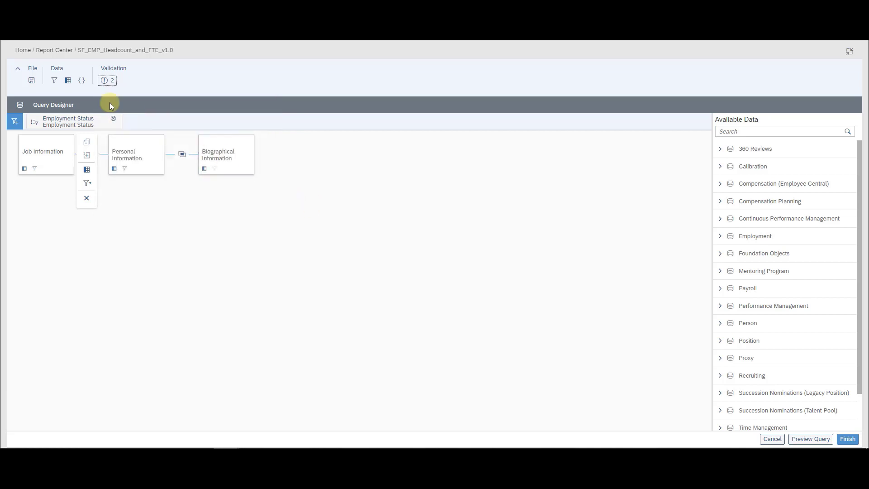
left_click(68, 80)
scroll(489, 250, "down", 10)
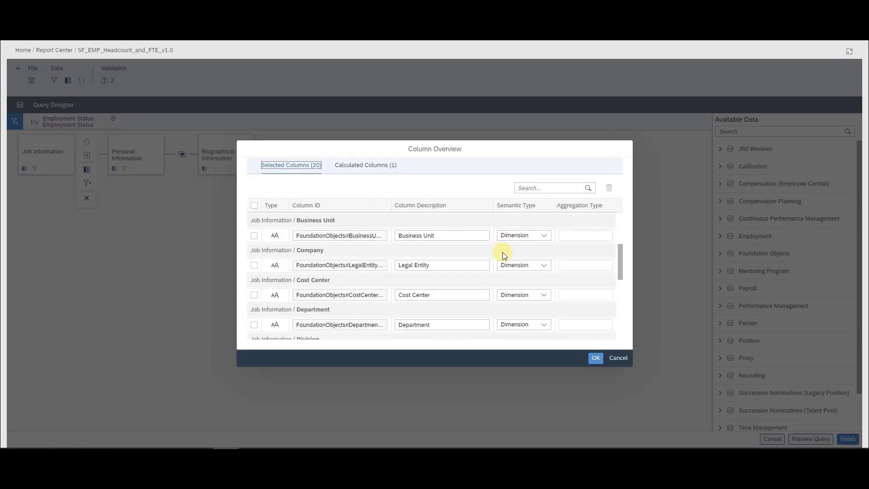
scroll(501, 261, "down", 2)
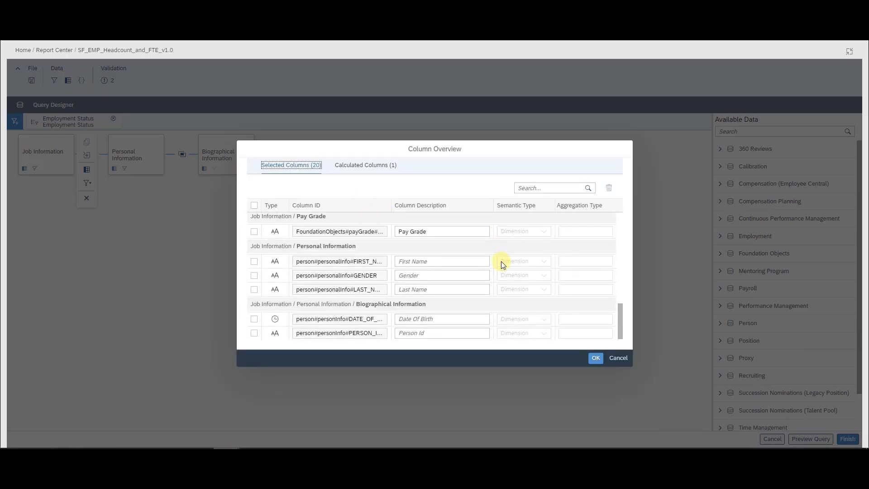
scroll(419, 233, "up", 3)
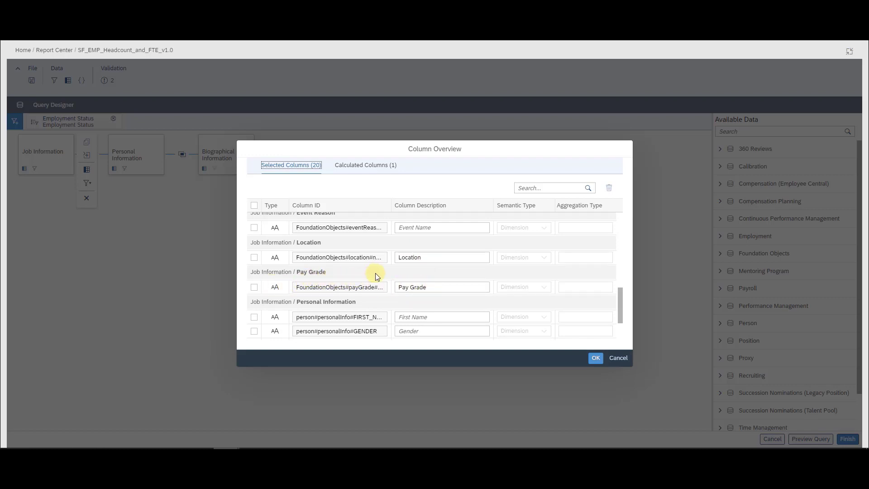
left_click(255, 288)
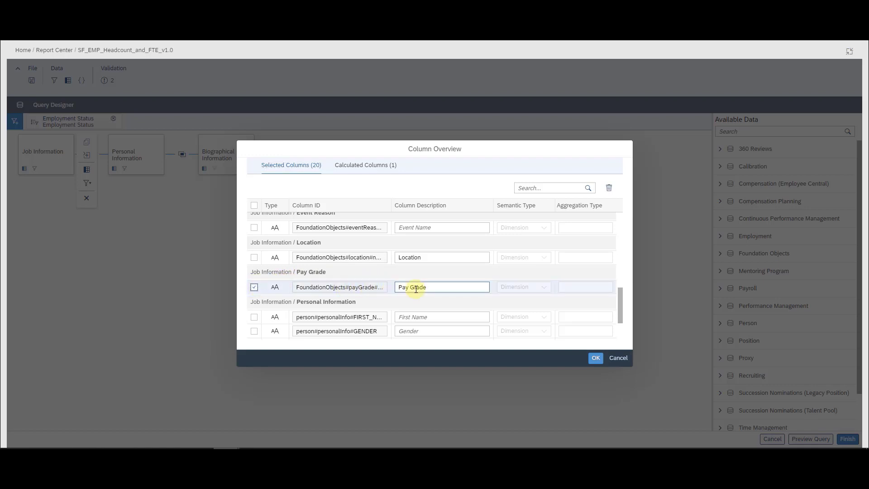
left_click(609, 188)
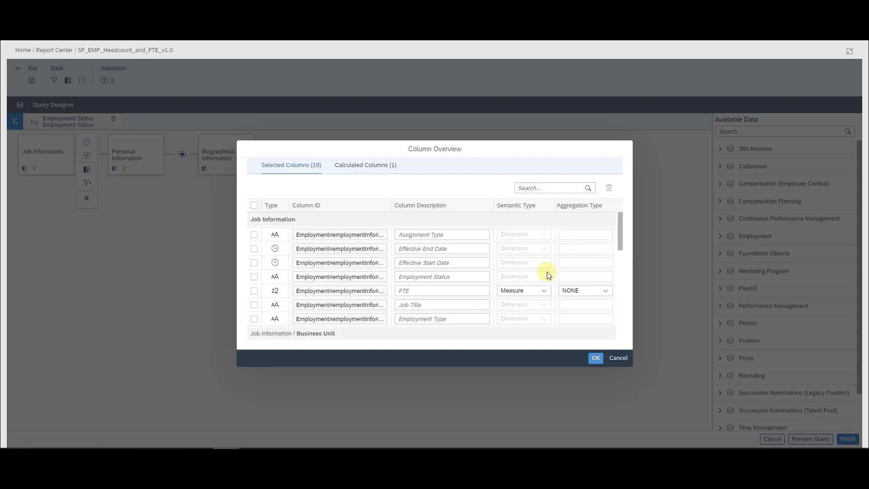
Open the formula of the SERVICEDATE calculated column for editing and examine it to its end
left_click(366, 166)
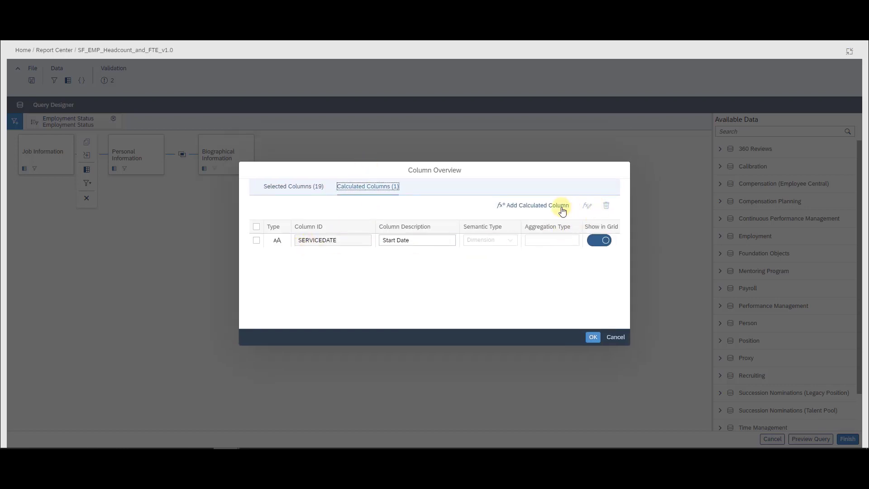
left_click(256, 241)
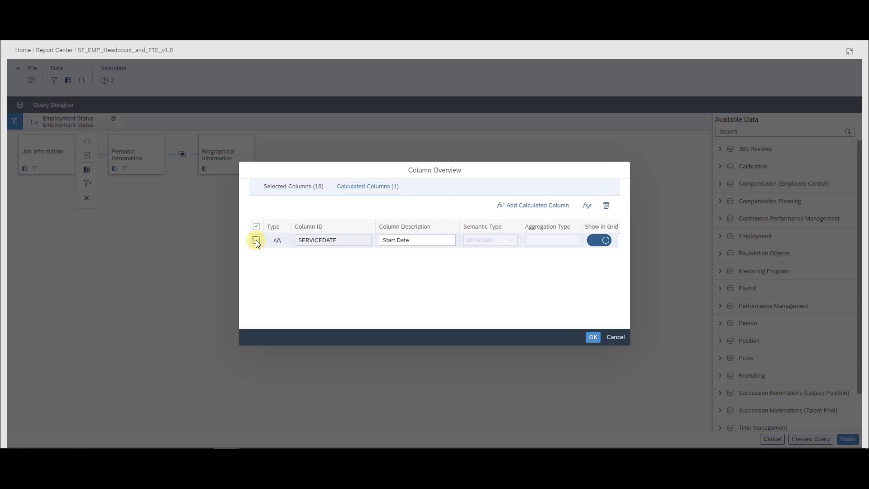
left_click(587, 206)
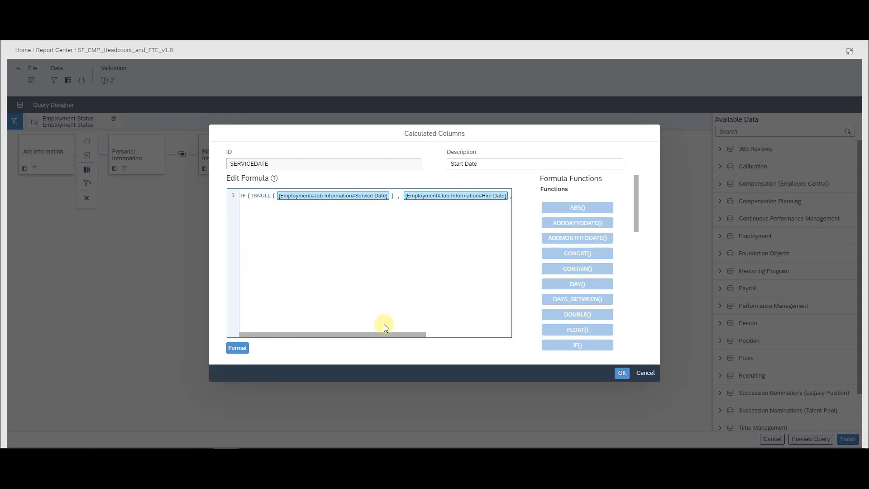
left_click_drag(380, 339, 429, 335)
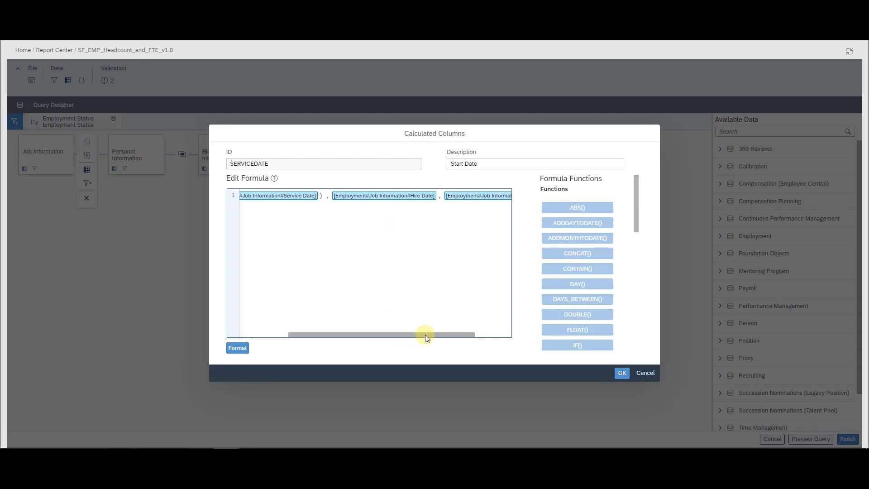
left_click_drag(425, 335, 476, 335)
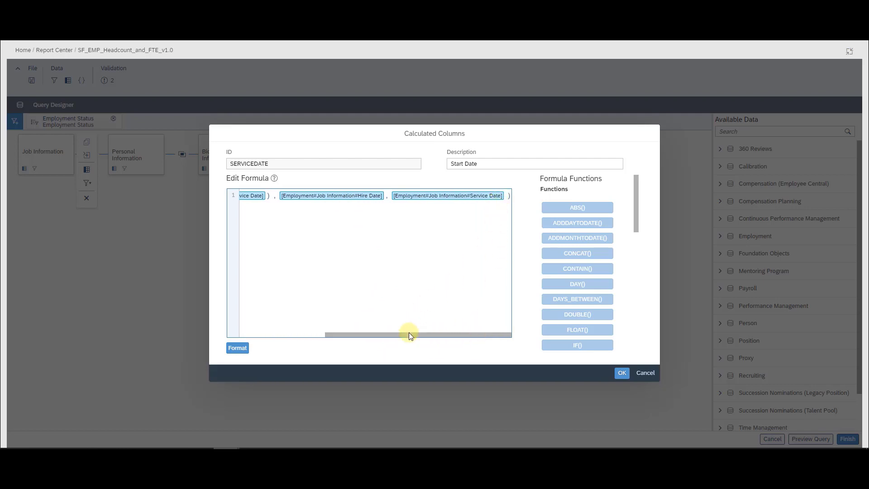
left_click_drag(409, 333, 284, 322)
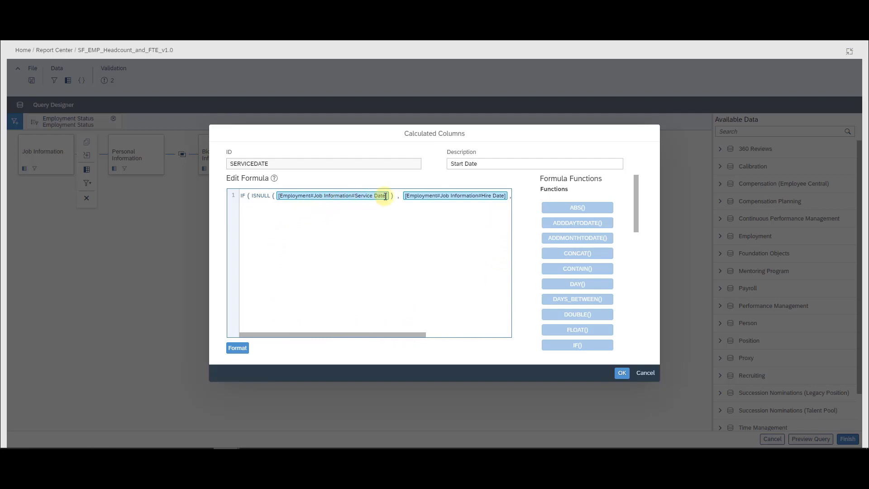
Reduce the Start Date formula to only [Employment#Job Information#Hire Date], format it, and accept the column changes
left_click_drag(402, 196, 204, 189)
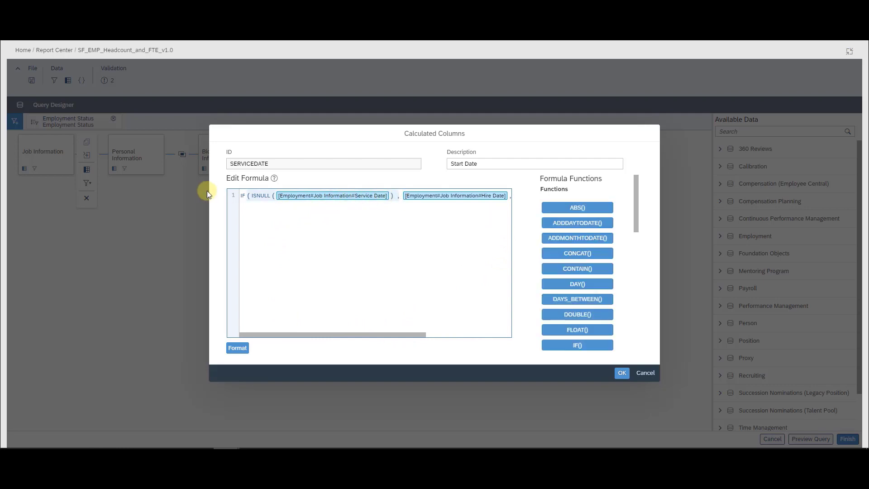
key("BackSpace")
left_click_drag(479, 194, 388, 194)
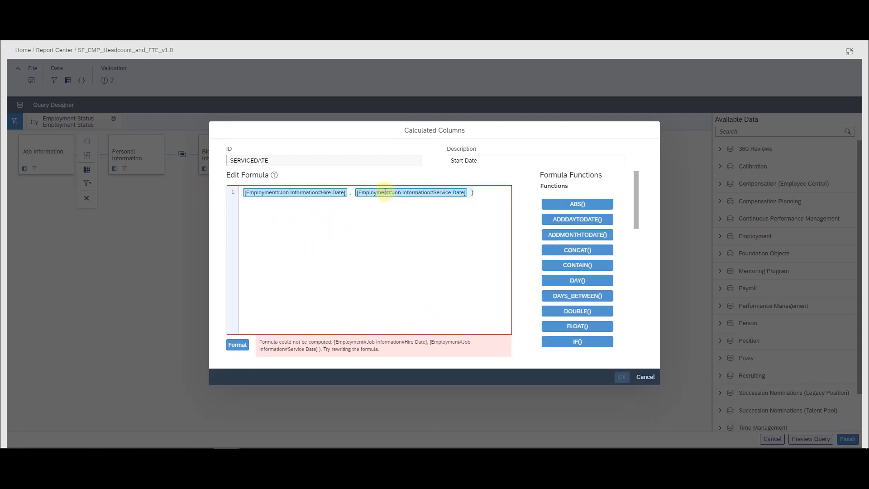
key("BackSpace")
key("BackSpace")
key("BackSpace")
key("BackSpace")
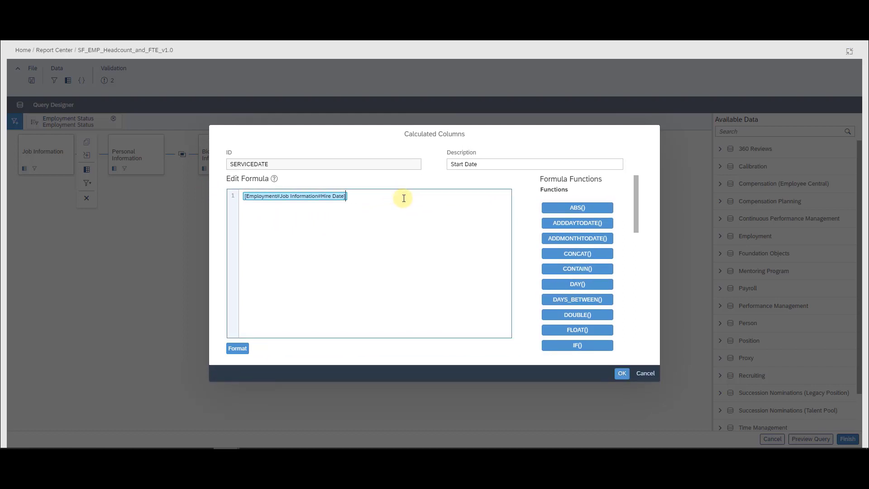
left_click(235, 349)
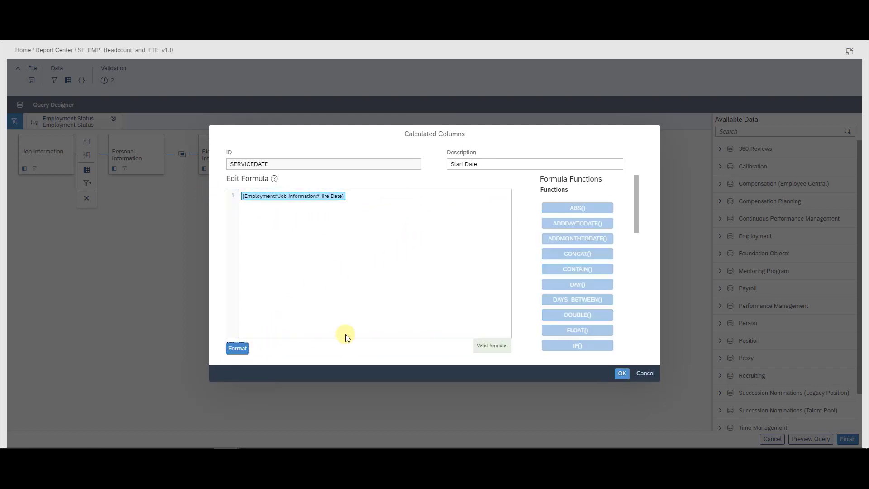
left_click(624, 374)
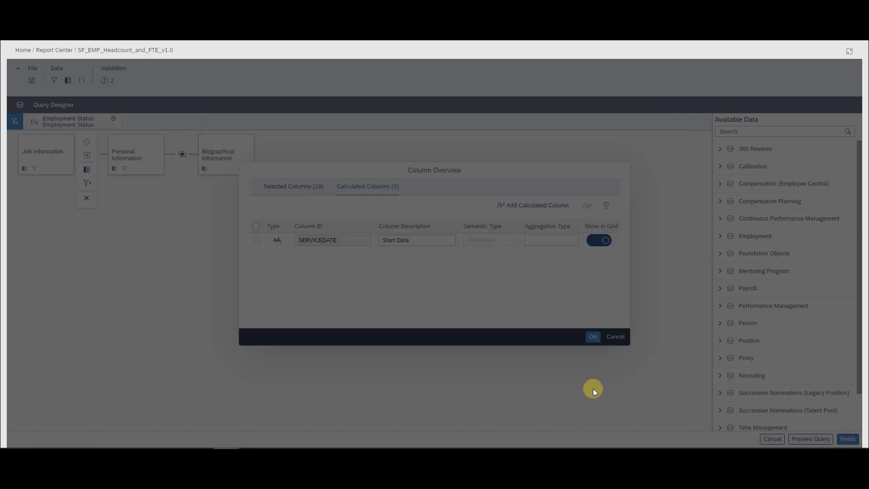
left_click(591, 337)
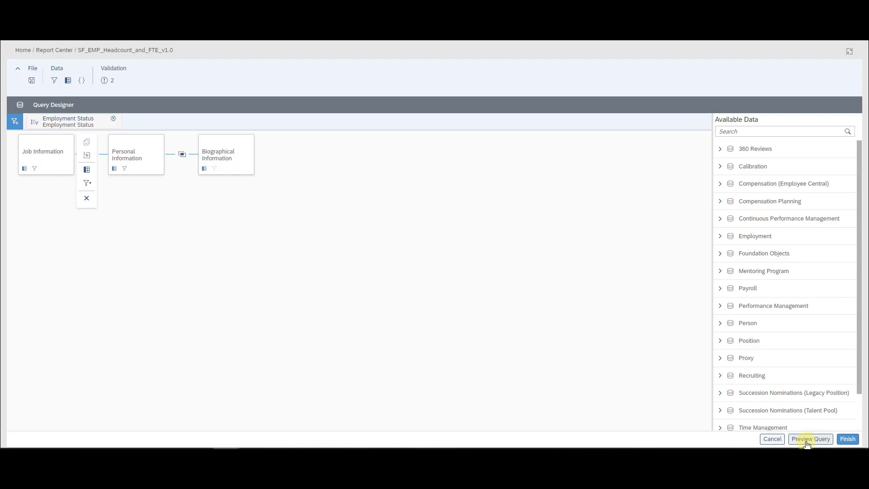
Finish the query with the data source name Job Information and the as-of date Nov 17, 2021
left_click(848, 440)
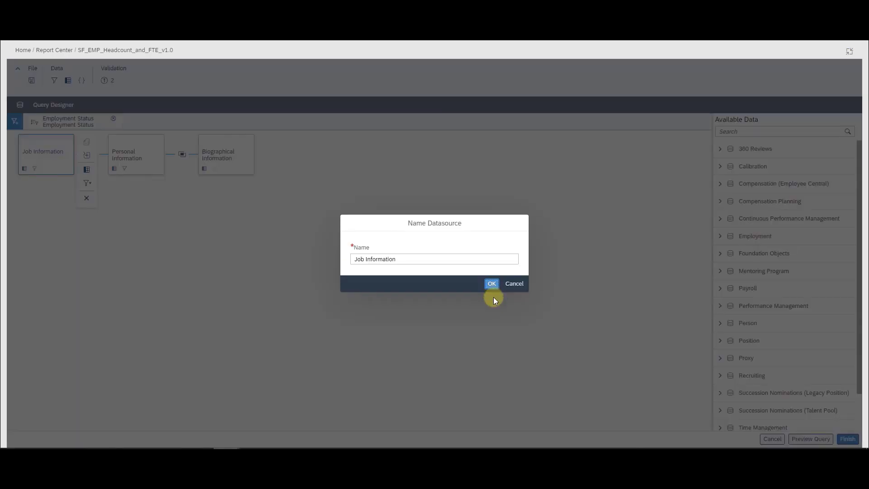
left_click(491, 284)
left_click(547, 274)
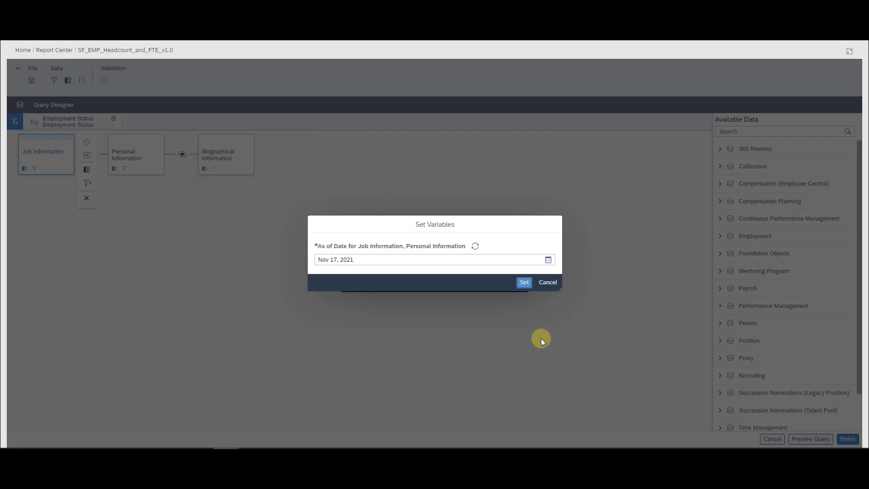
left_click(524, 283)
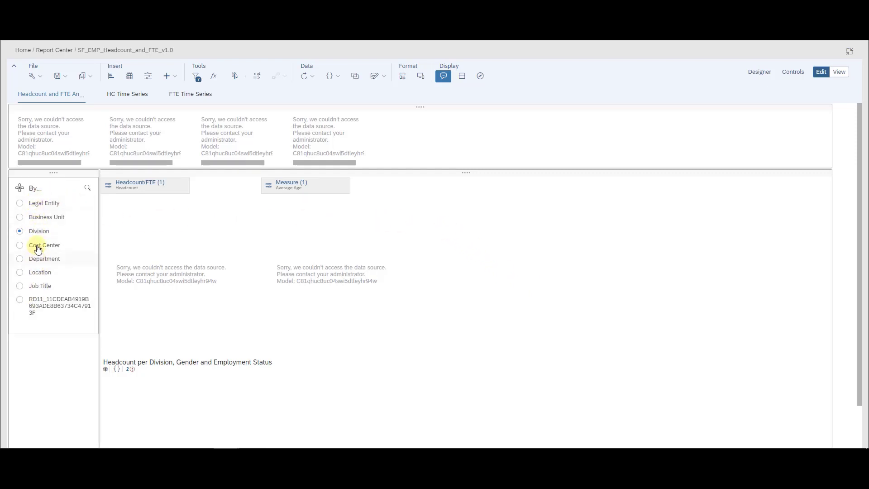
Display the story filters and check which data sources can be edited
left_click(196, 77)
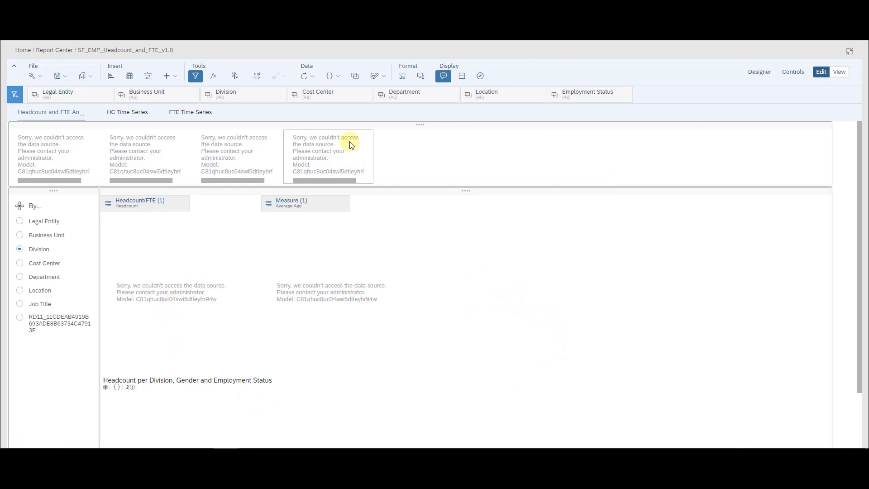
left_click(380, 75)
mouse_move(427, 89)
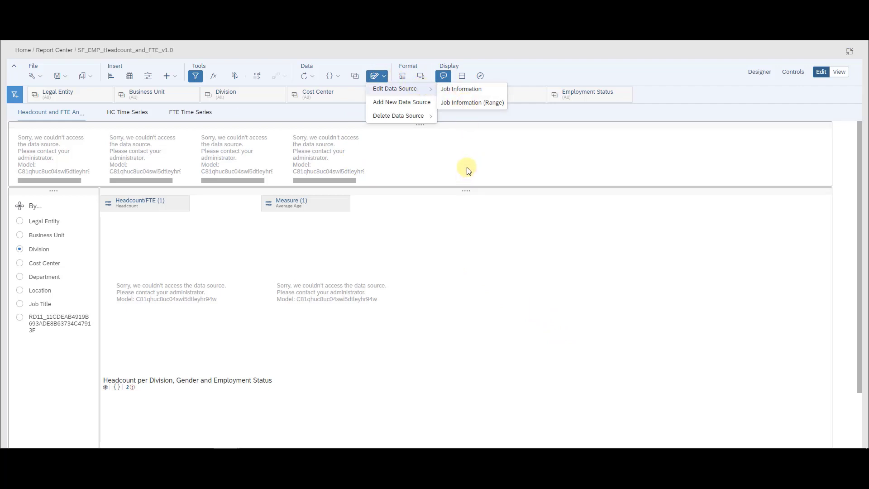
left_click(456, 251)
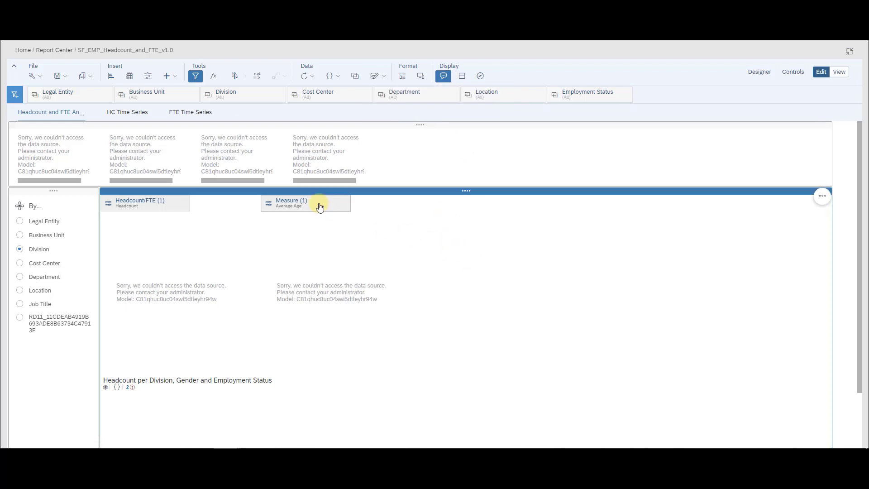
Save the story and switch the report back to edit mode
left_click(59, 76)
left_click(81, 92)
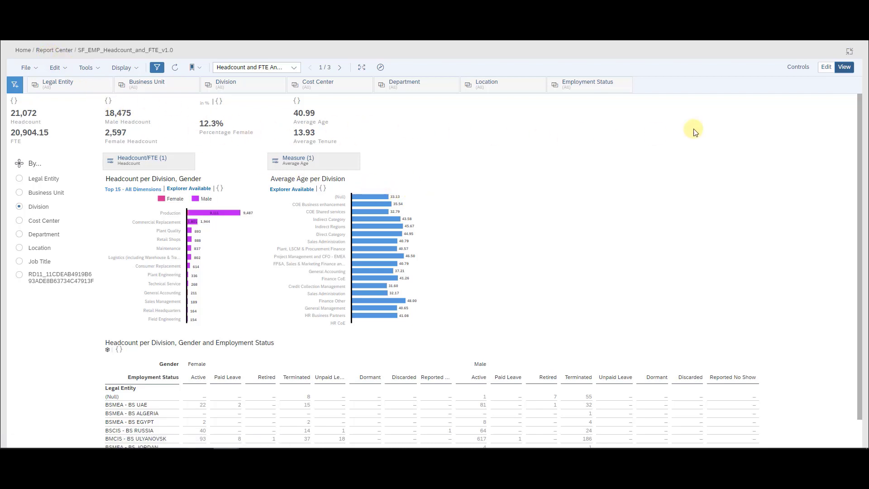
left_click(825, 69)
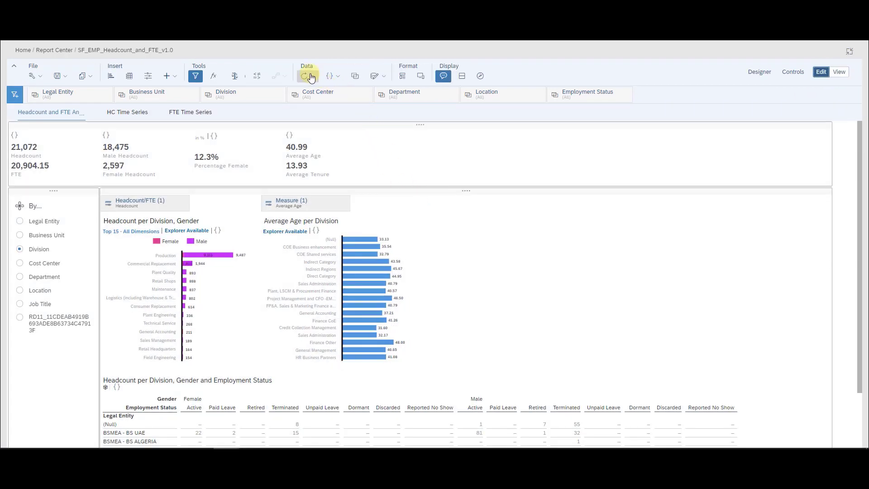
Check the data refresh options and look through the Average Age per Division chart
left_click(314, 77)
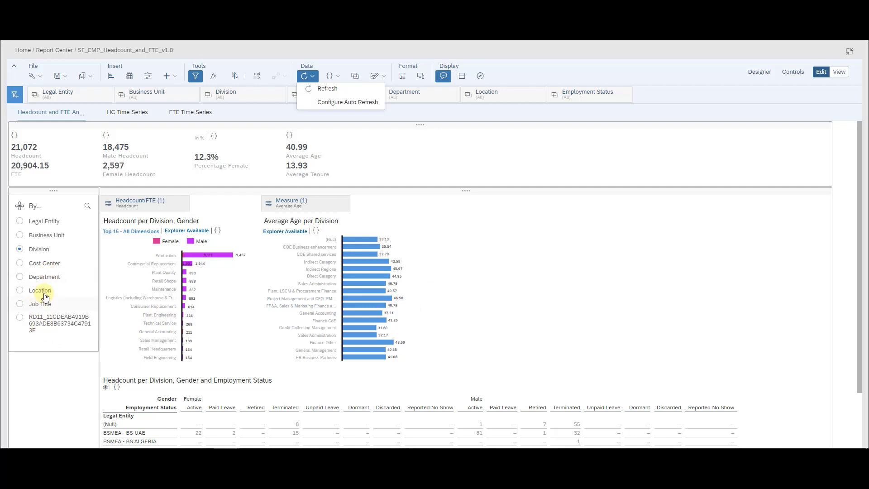
left_click(843, 220)
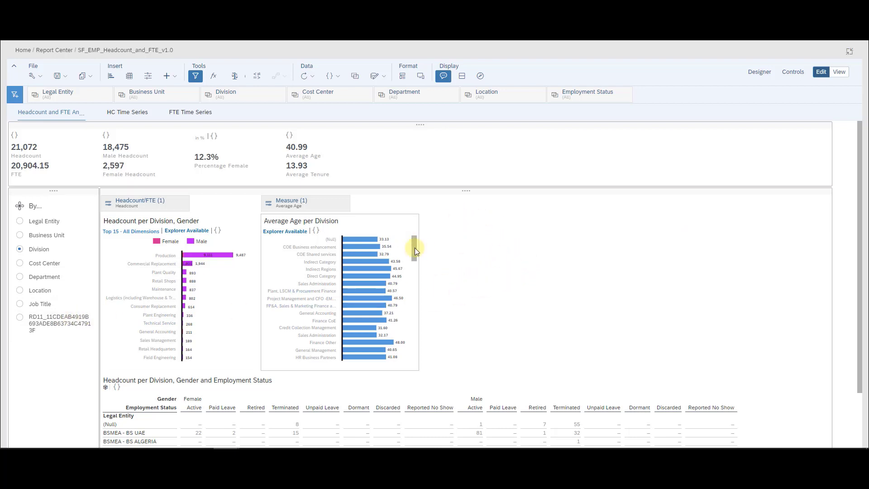
scroll(415, 248, "down", 5)
scroll(510, 273, "up", 5)
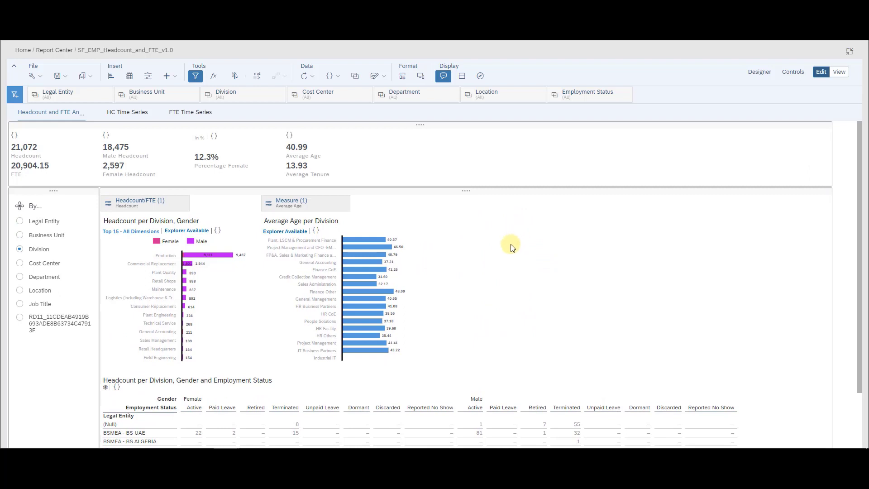